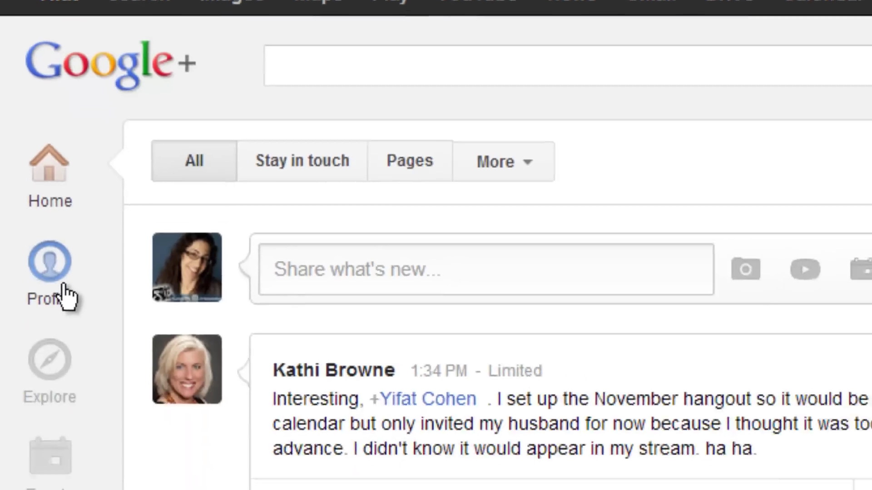
- Start a new post from your profile and mention the friend by picking her from the contact suggestions
left_click(74, 370)
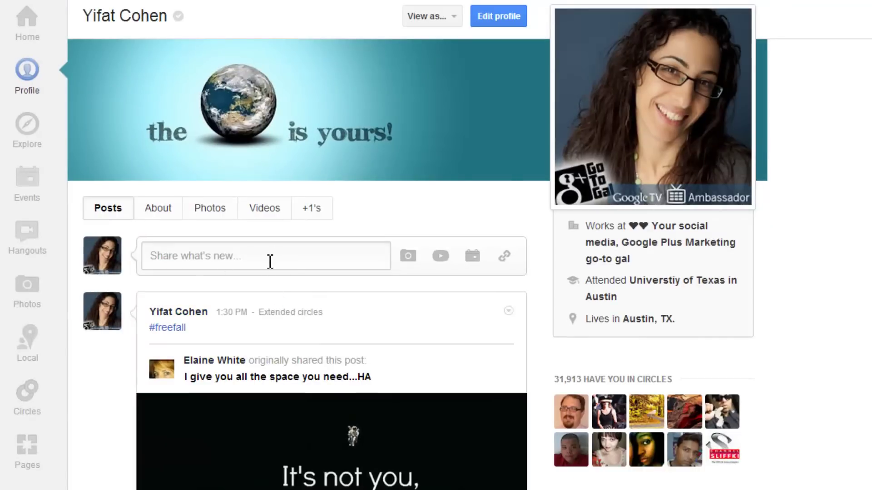
left_click(270, 261)
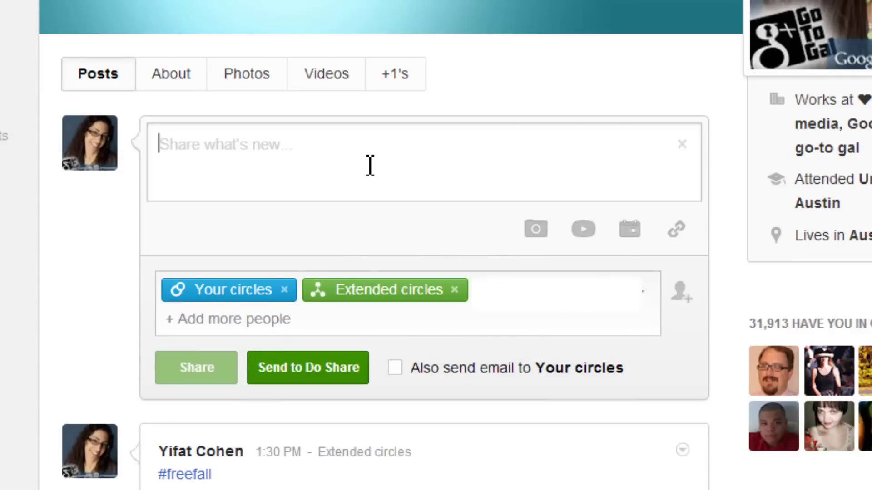
key("ctrl+v")
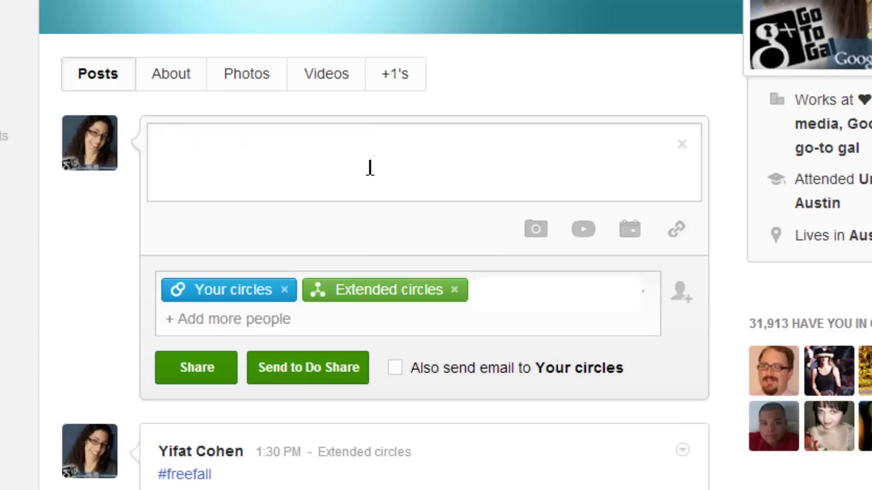
type("+noa")
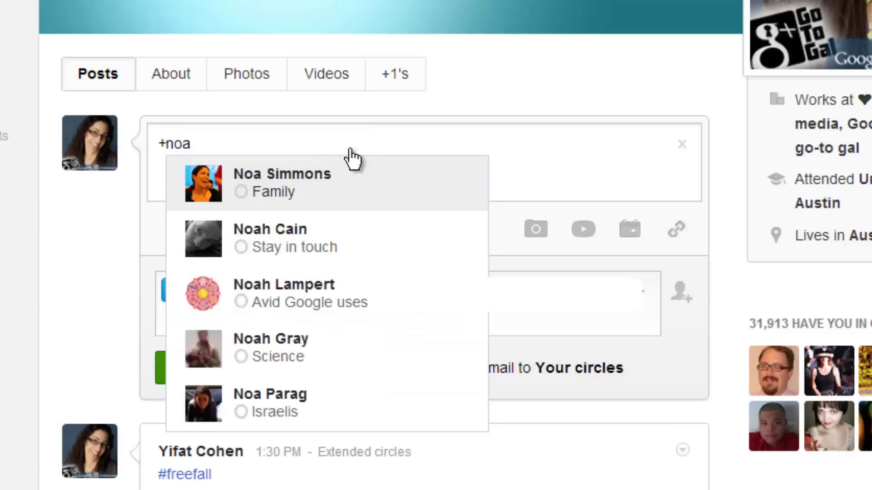
left_click(263, 193)
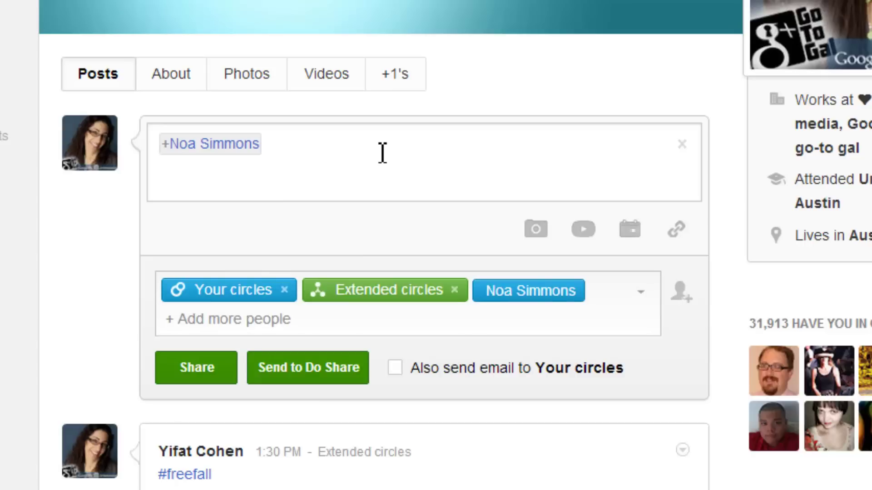
- Add a 'Hi' greeting and the message 'I need help organizing my house for the holidays. Give me a call.'
key("Home")
type("Hi")
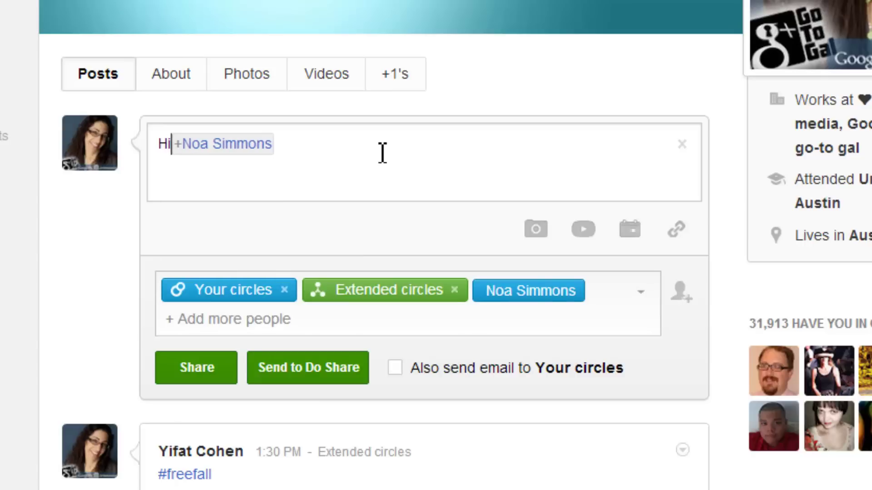
key("End")
key("Return")
type("H")
key("BackSpace")
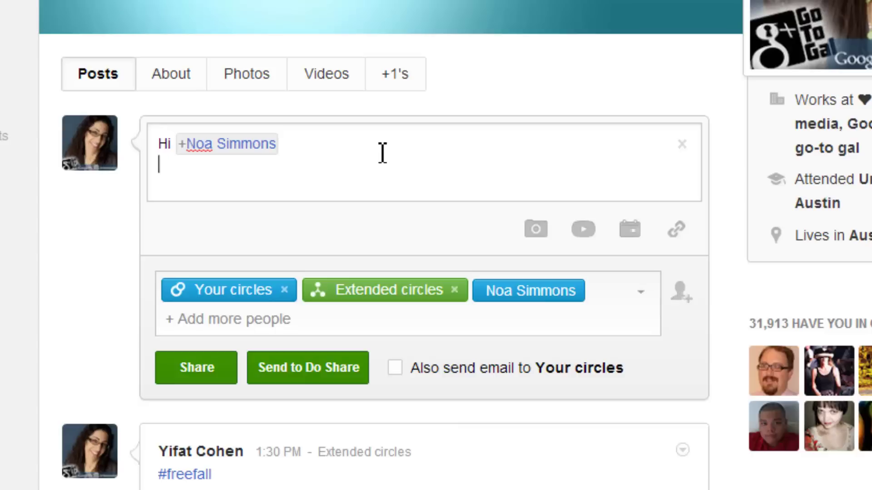
type("I need help organi")
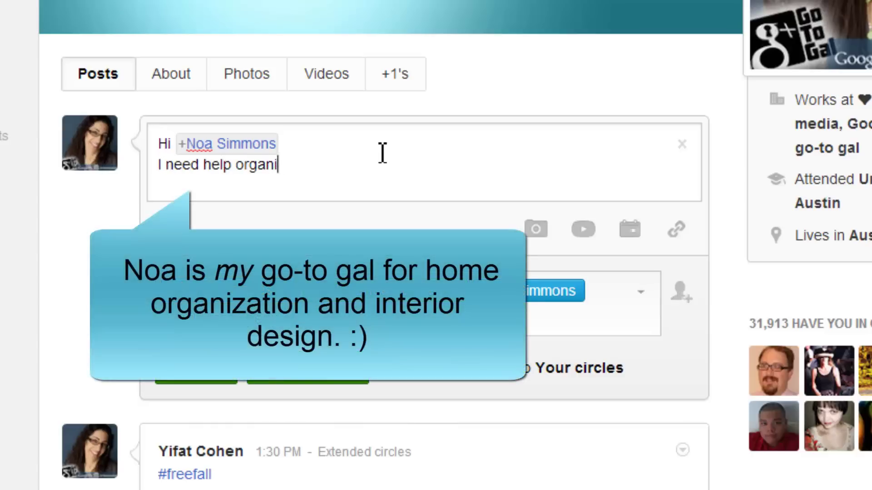
type("zing my house ")
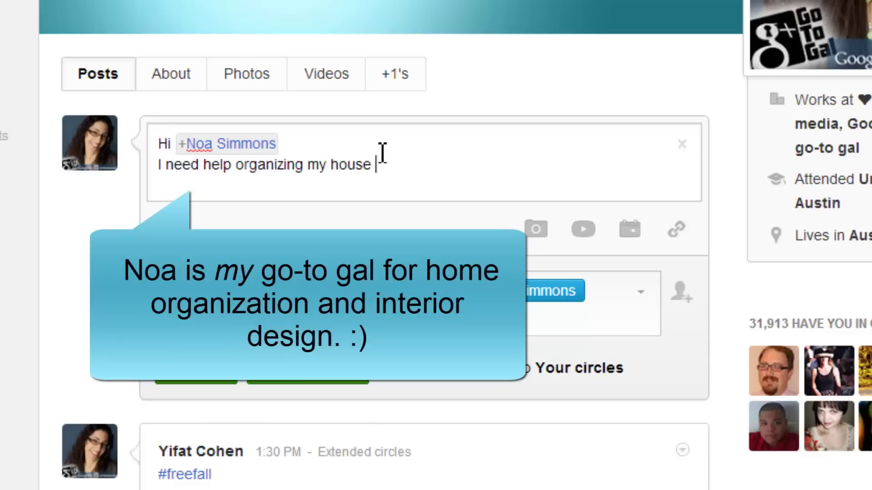
type("for the hol")
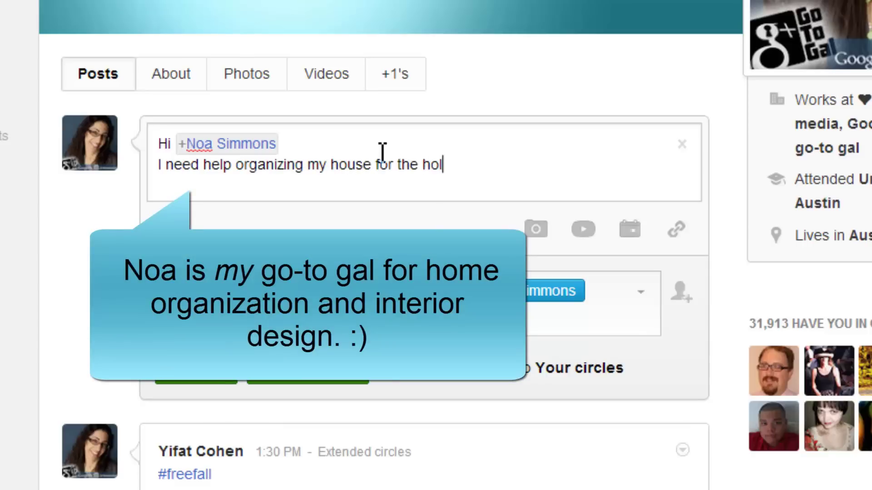
type("idays. Give me a call.")
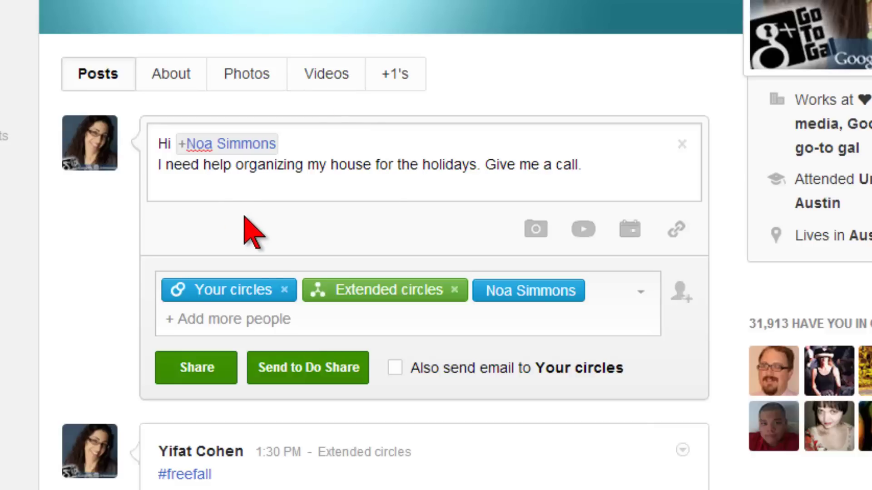
- Drop Your circles and Extended circles from the audience, share the post, and confirm it shows as Limited
scroll(381, 264, "down", 2)
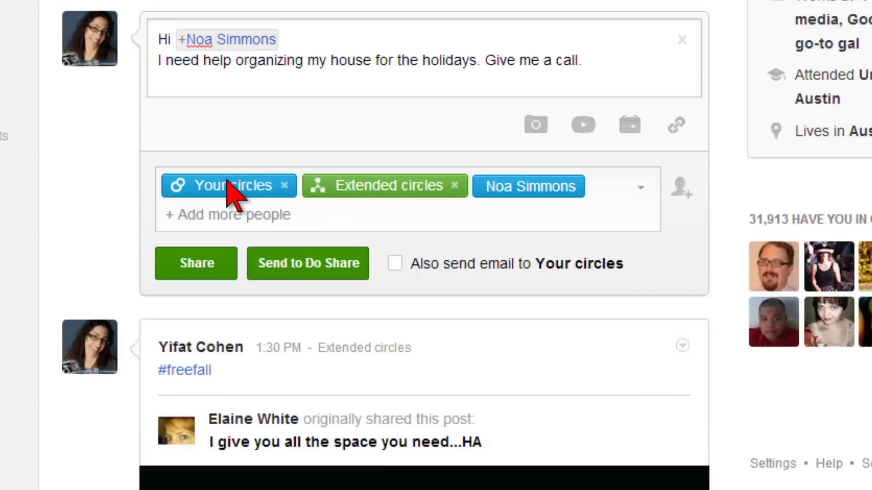
mouse_move(432, 191)
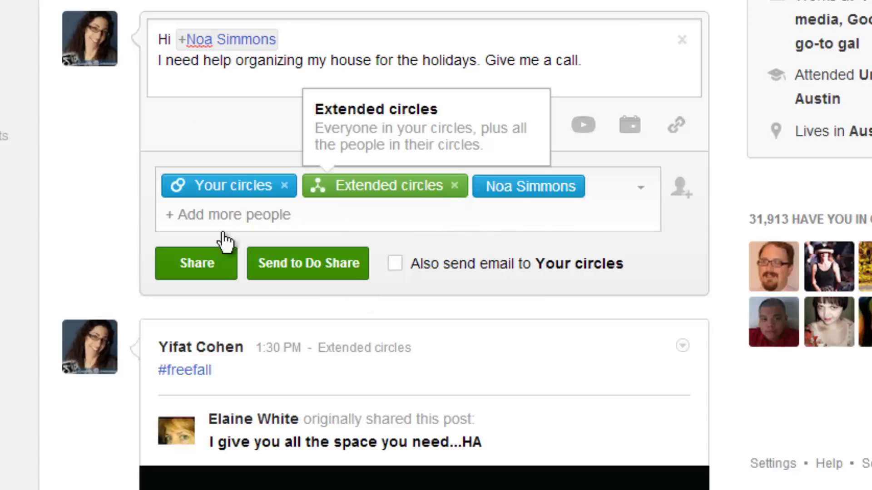
left_click(454, 186)
left_click(285, 186)
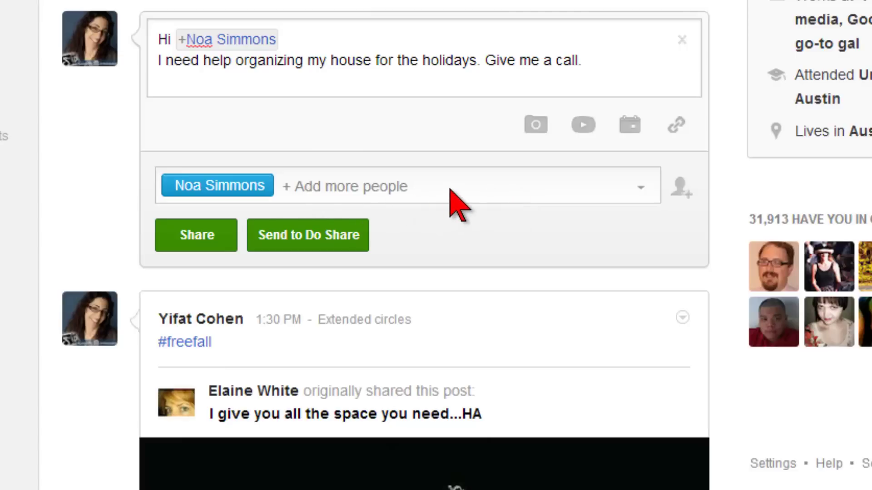
left_click(196, 245)
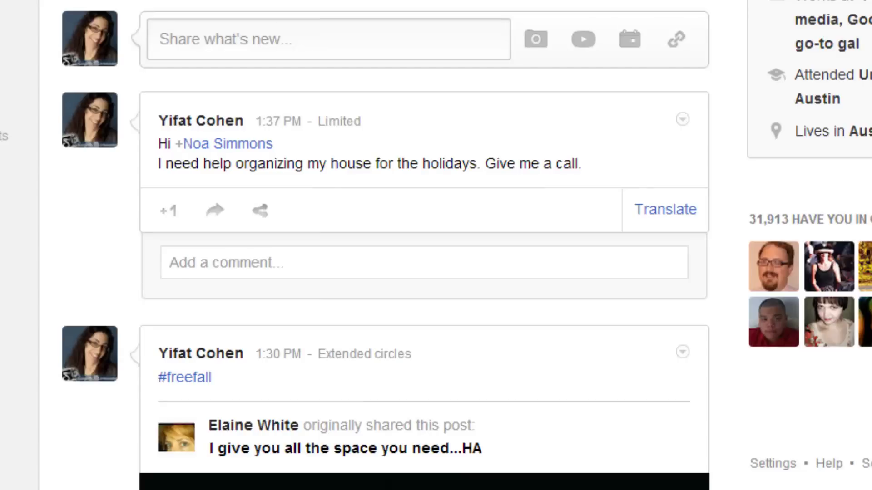
left_click(344, 128)
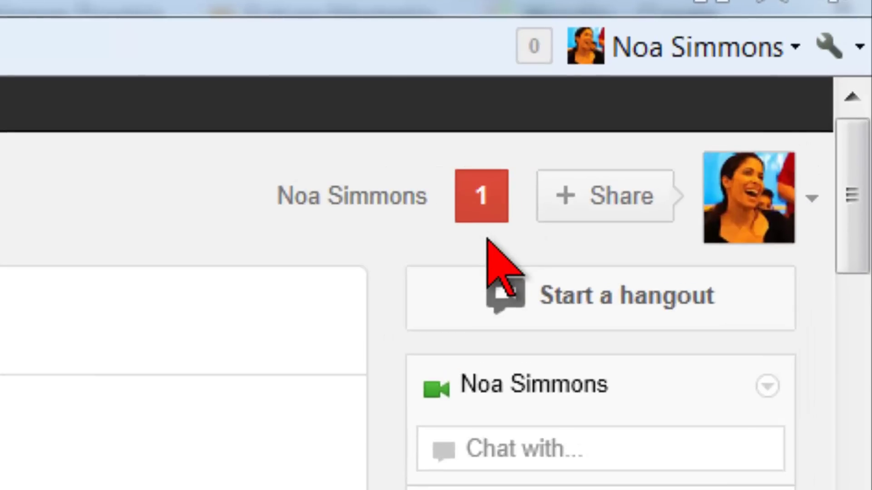
- Open the mention notification in the recipient's account to read the full holiday-help post
left_click(484, 200)
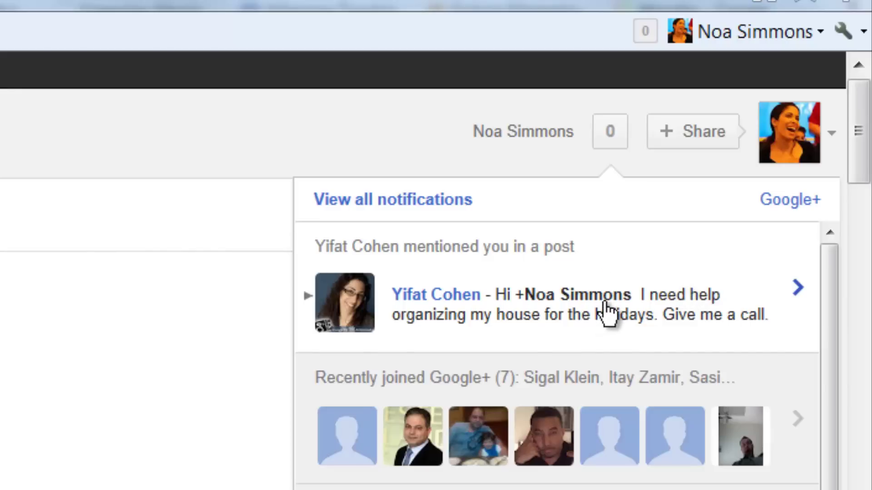
left_click(606, 309)
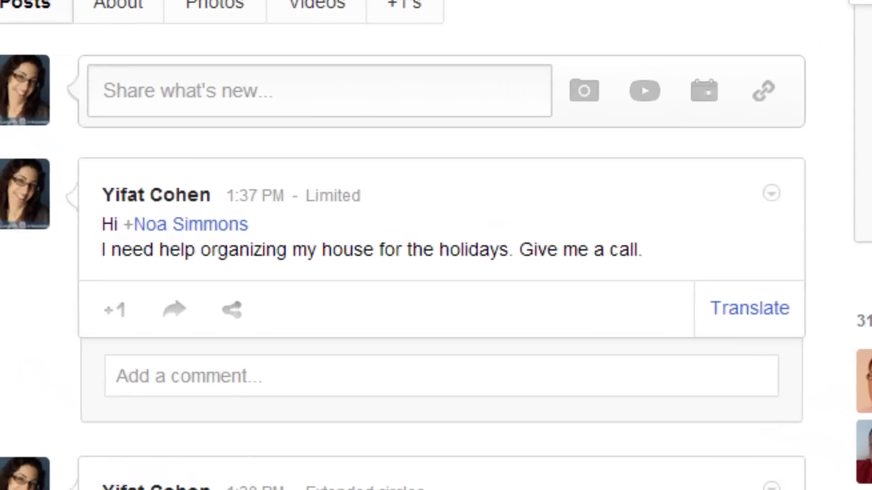
- Lock the Limited holiday-help post so it can't be reshared
left_click(771, 193)
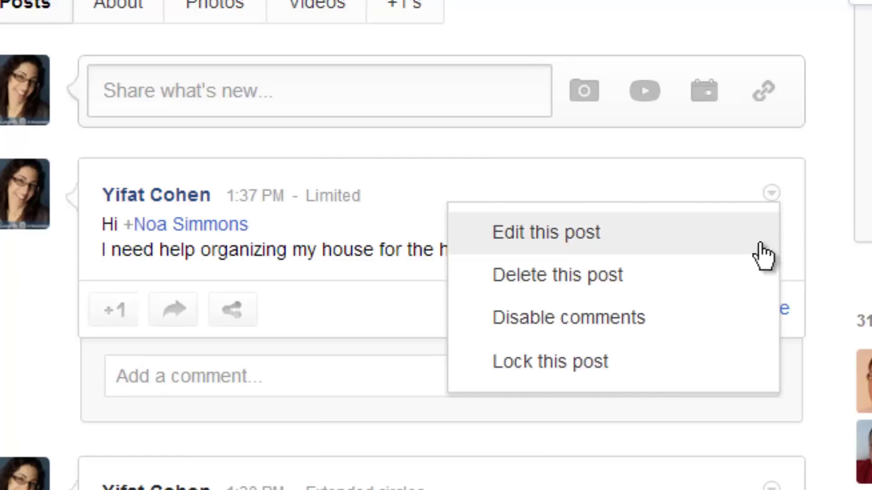
left_click(727, 360)
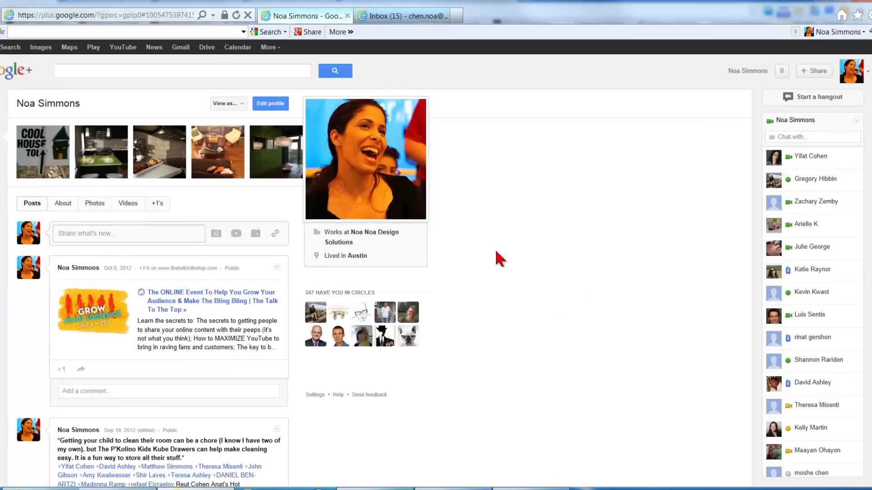
- Open the mention from the recipient's notifications and view it on its full post page
left_click(779, 74)
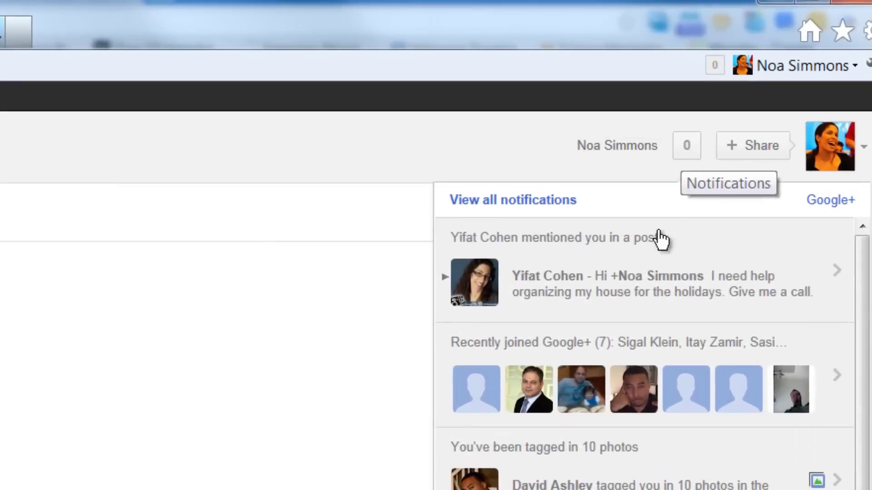
left_click(765, 137)
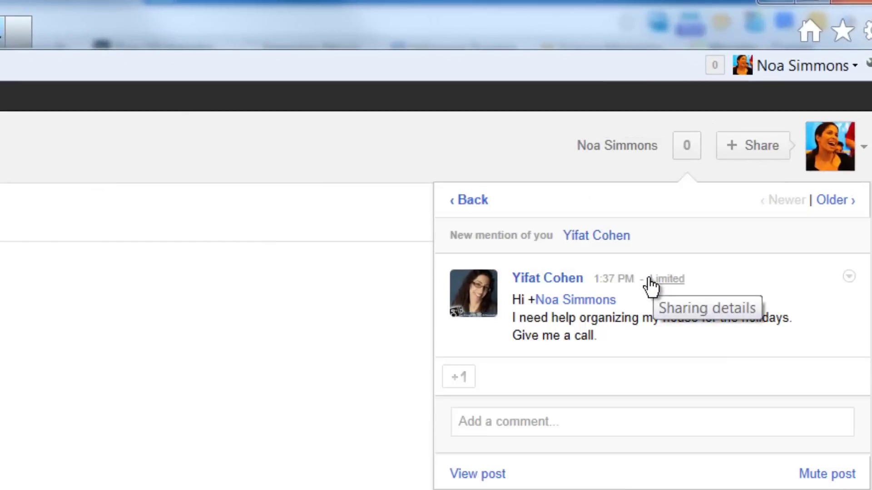
left_click(627, 288)
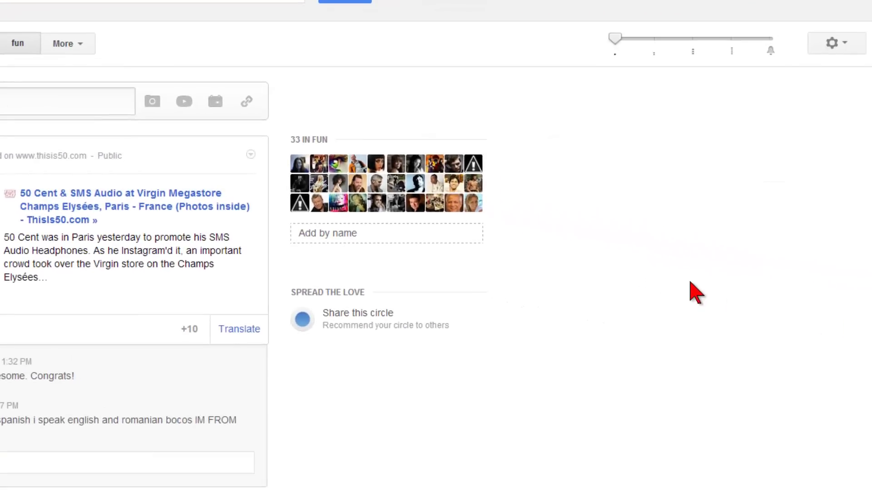
- Write a short 'Hi' greeting addressed only to the friend instead of the fun circle
mouse_move(516, 61)
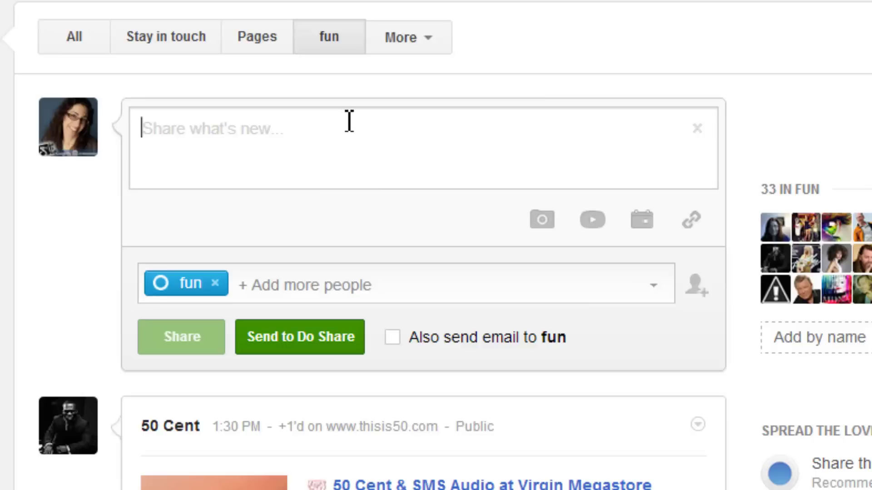
type("Hi Noa.")
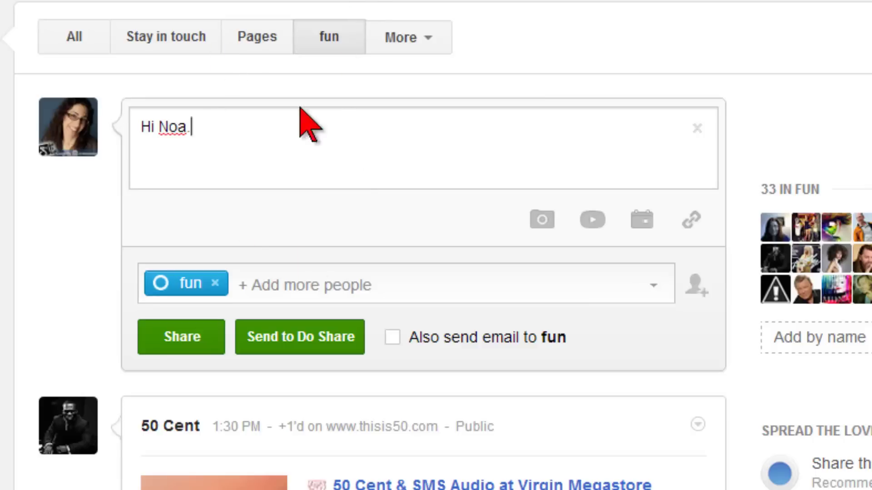
left_click(259, 282)
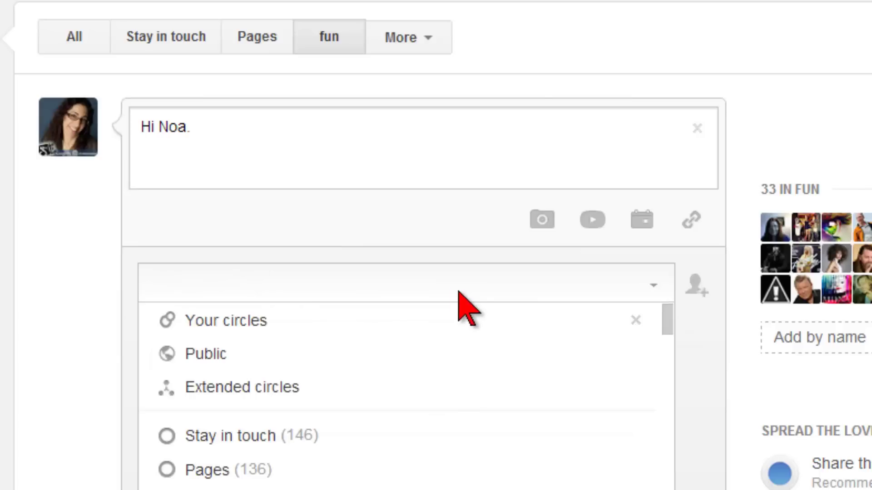
type("noa")
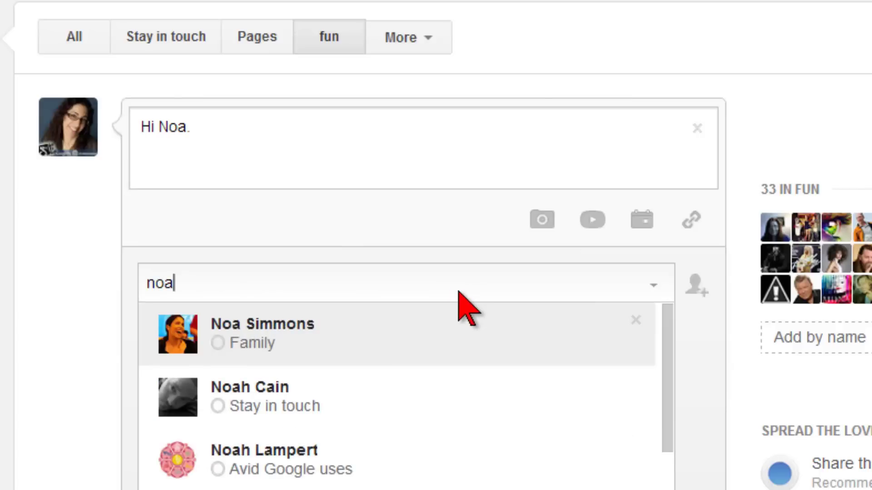
left_click(268, 338)
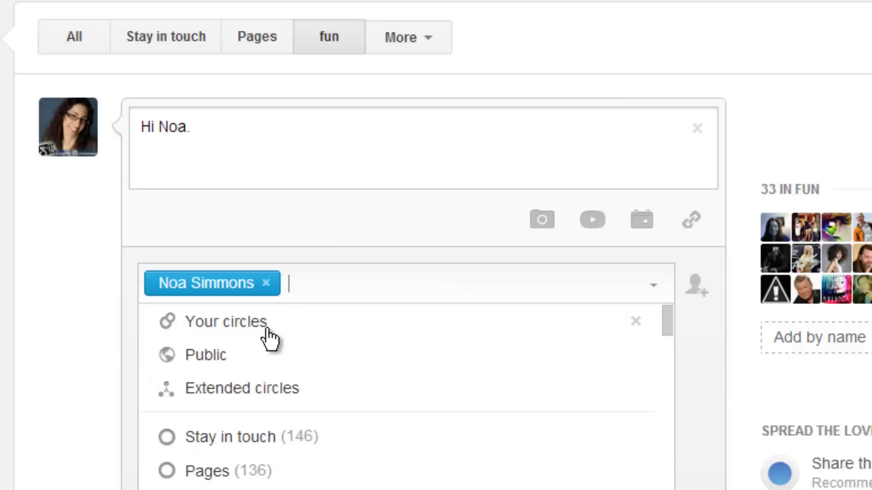
key("Escape")
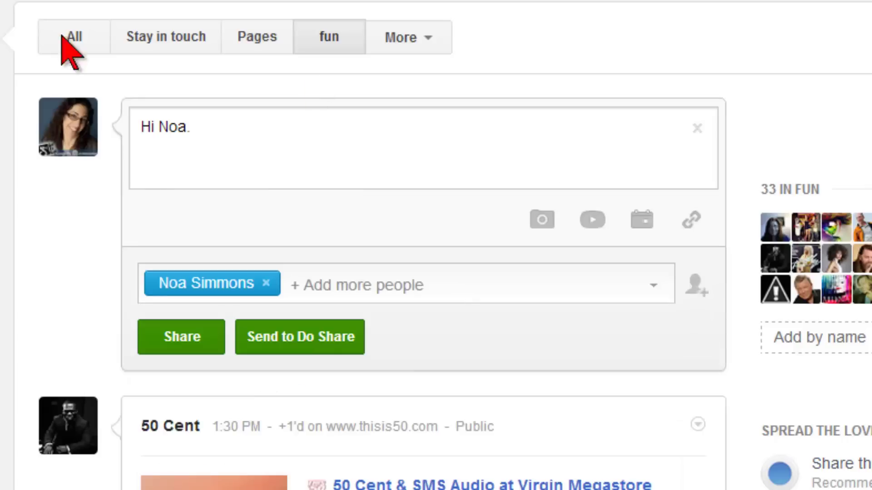
- Share the greeting, then open the author's profile to see both Limited posts
left_click(180, 352)
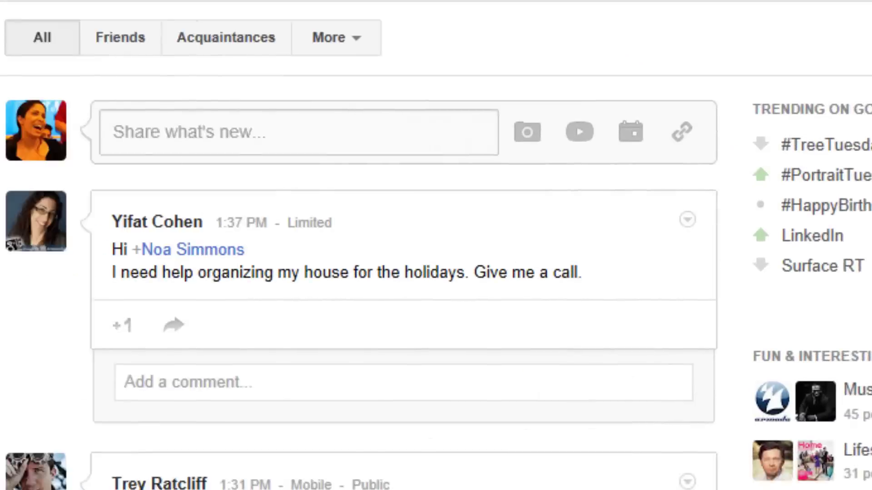
left_click(140, 227)
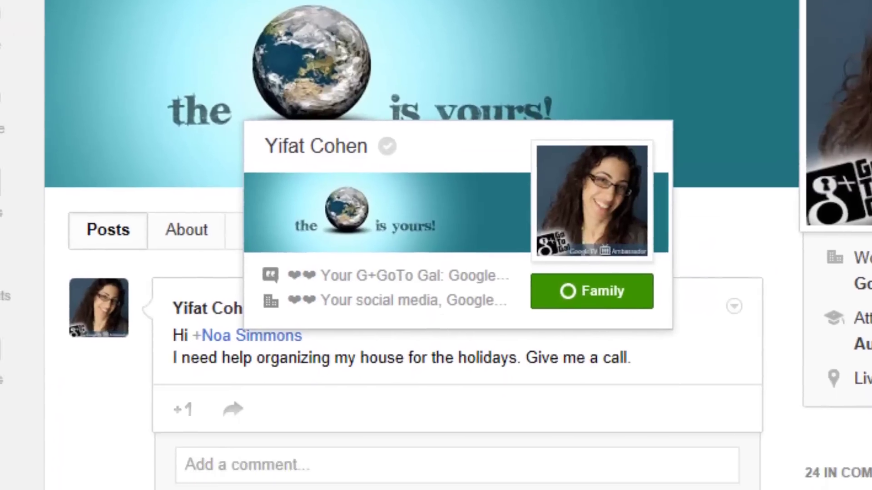